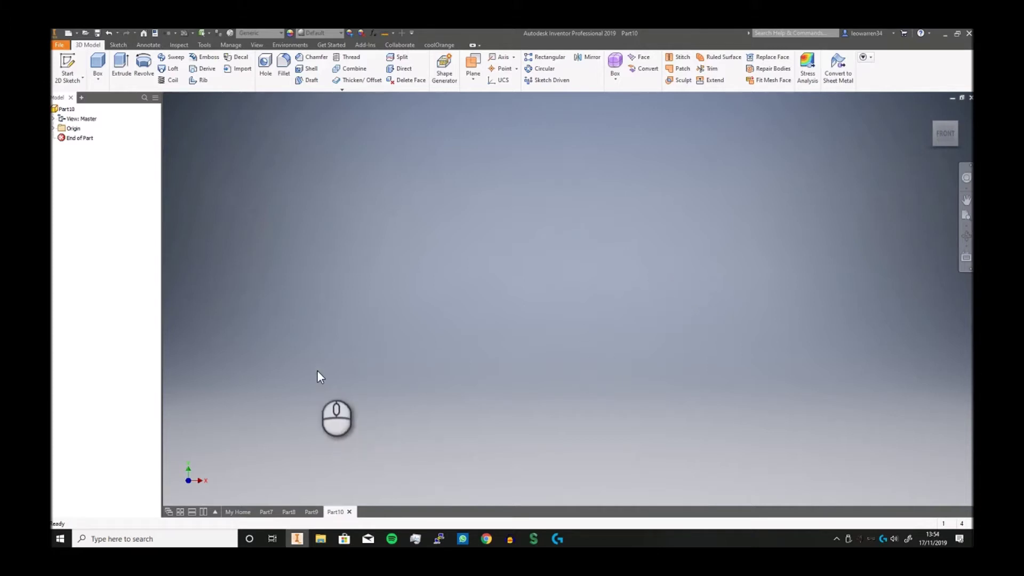
Step: Switch to Part8, the square plate with its 10 by 10 corner sketch
left_click(311, 511)
Step: Bring up Part8 and recentre the square plate in the view
left_click(289, 512)
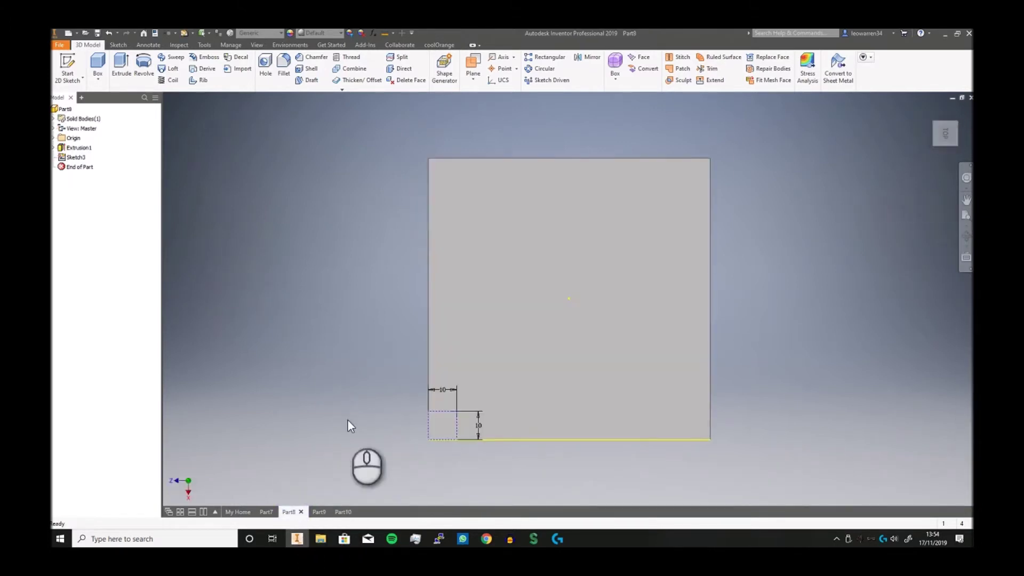
scroll(473, 408, "up", 5)
scroll(506, 341, "down", 2)
mouse_move(499, 351)
middle_mouse_down()
mouse_move(466, 424)
mouse_move(459, 401)
middle_mouse_up()
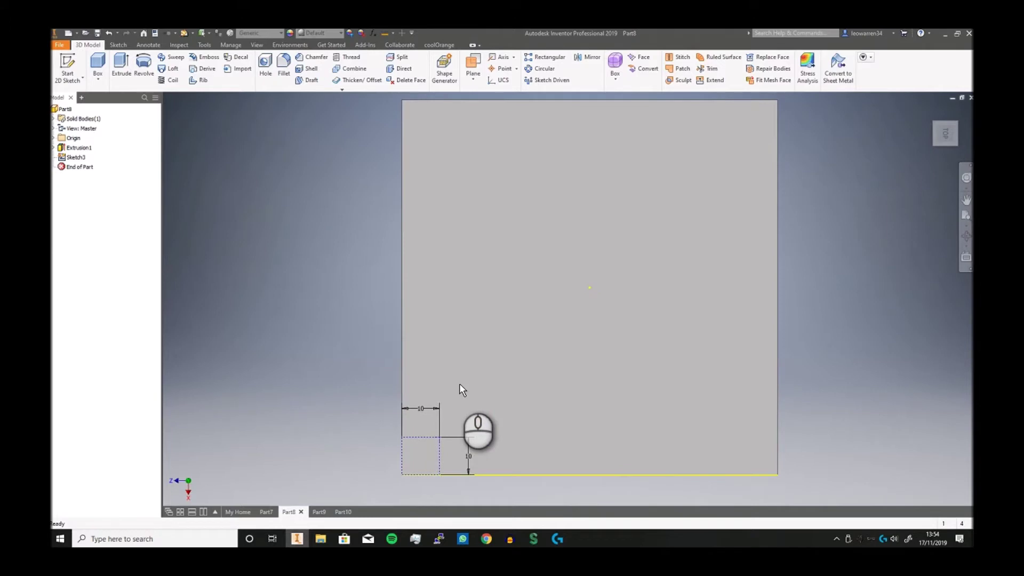
Step: Drill a 3 mm Through All hole at the corner sketch point
left_click(265, 64)
scroll(436, 438, "up", 5)
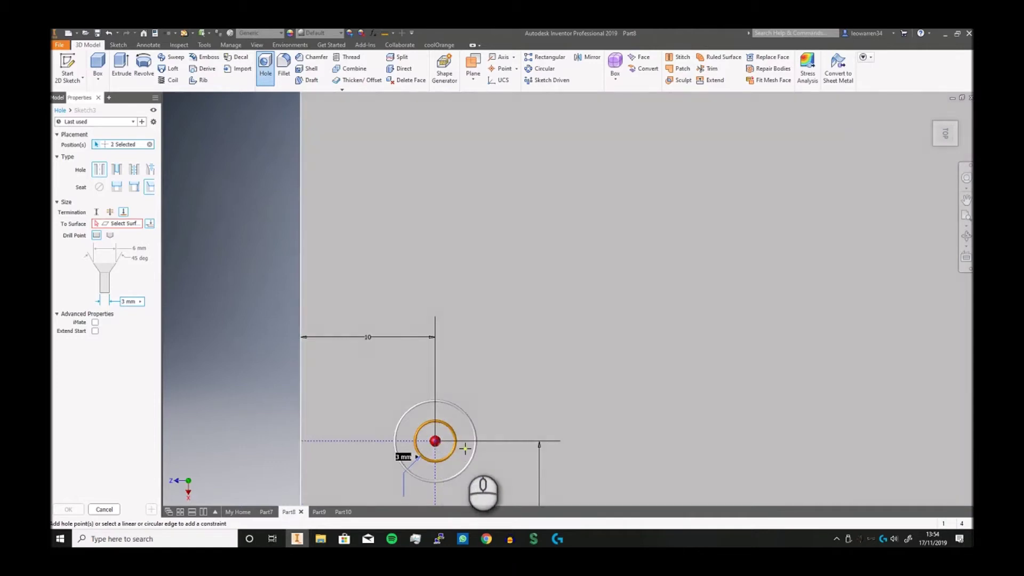
scroll(537, 389, "down", 3)
middle_click_drag(536, 389, 550, 274)
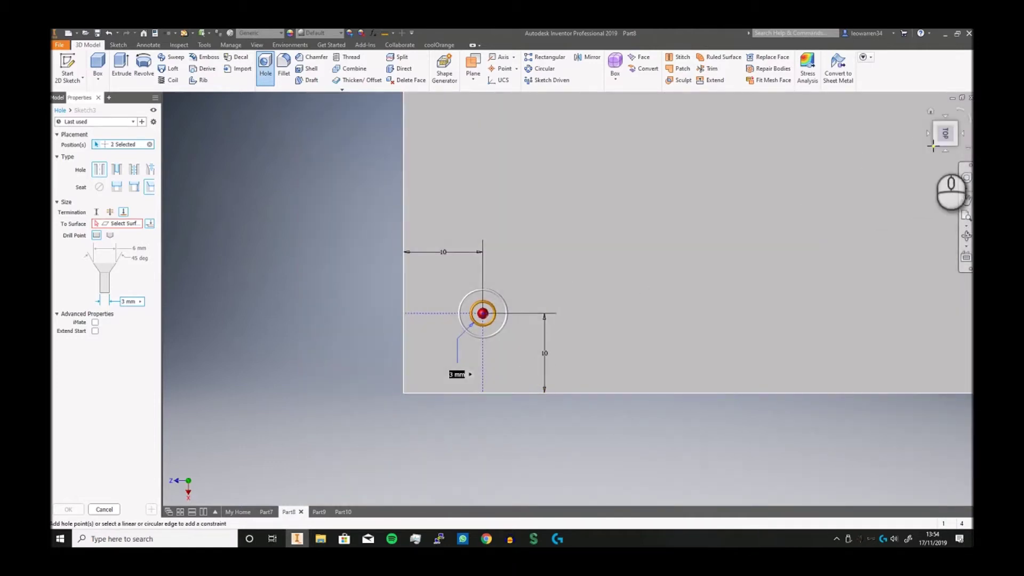
left_click_drag(942, 134, 906, 178)
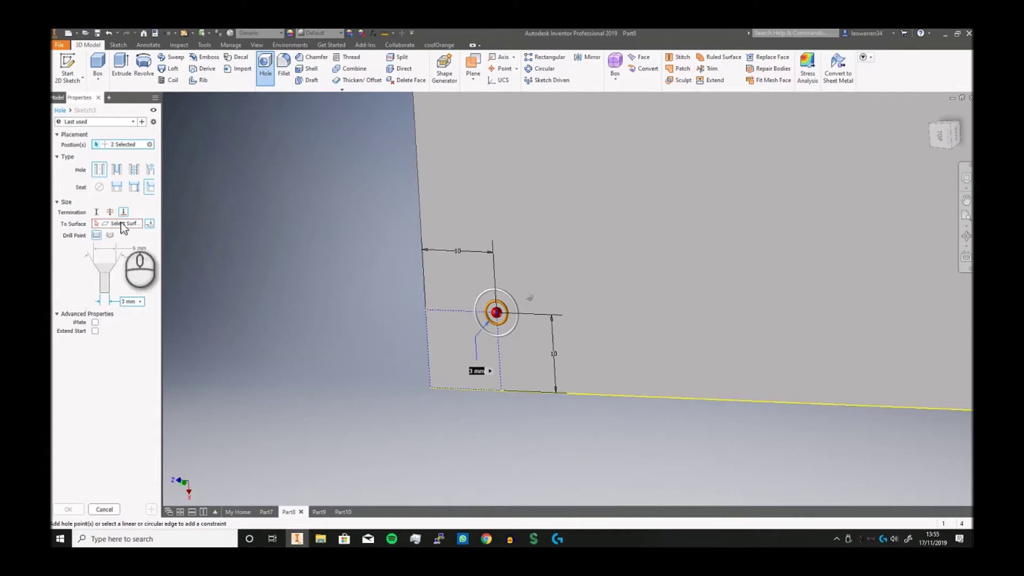
left_click(105, 213)
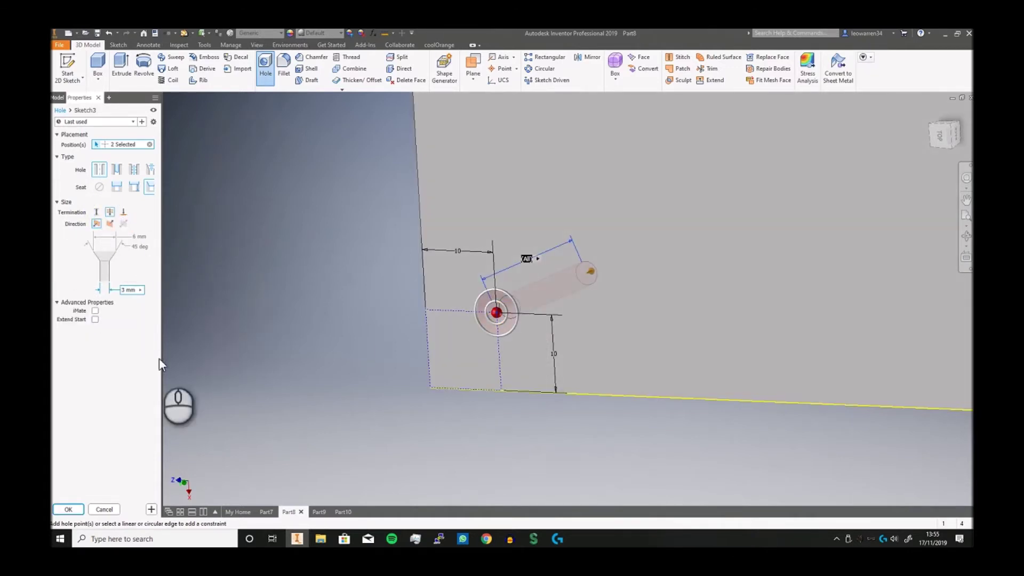
left_click(69, 509)
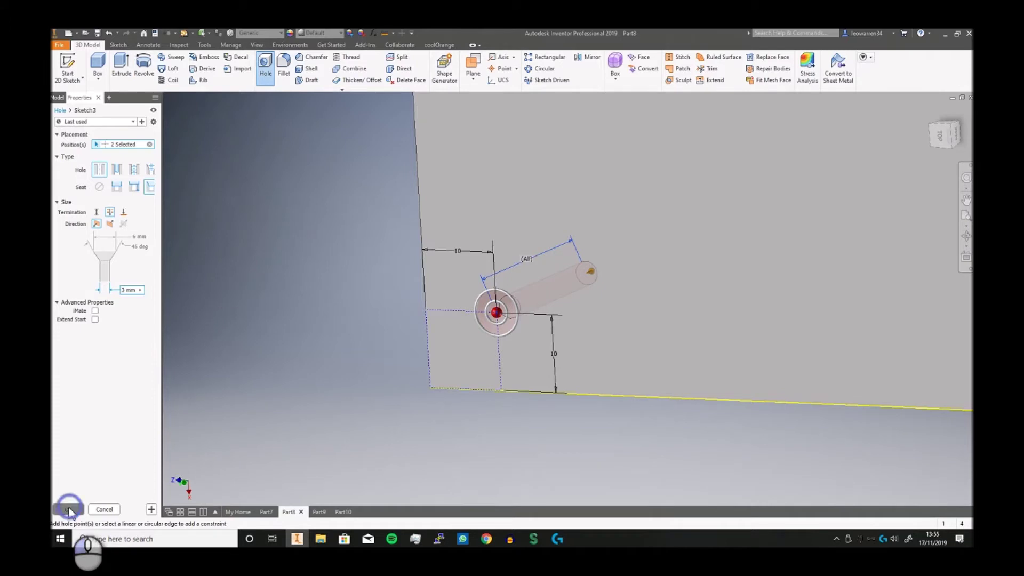
Step: In Top view, start a rectangular pattern with Hole1 as the feature
middle_click_drag(347, 448, 392, 386, "shift")
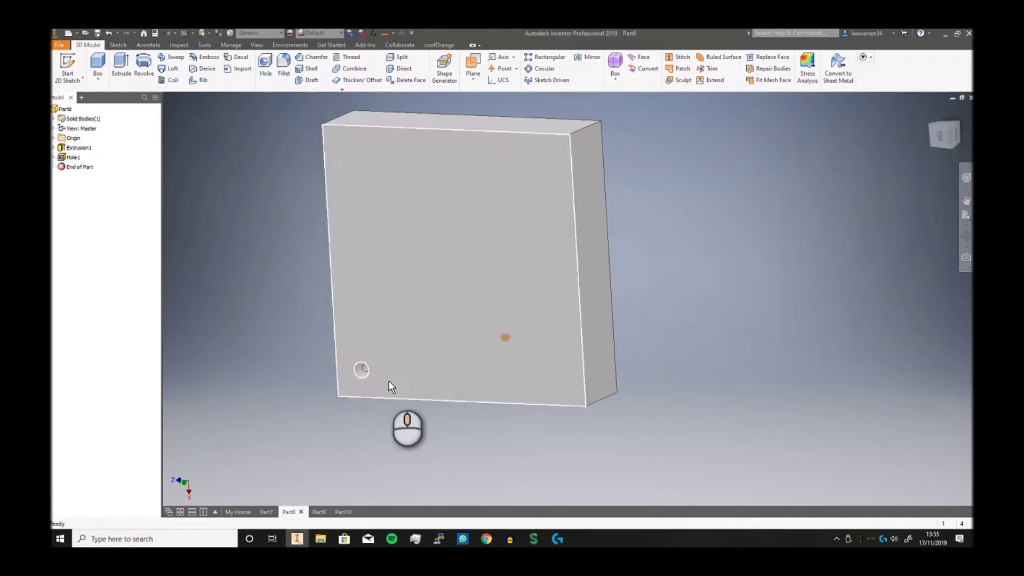
left_click(943, 134)
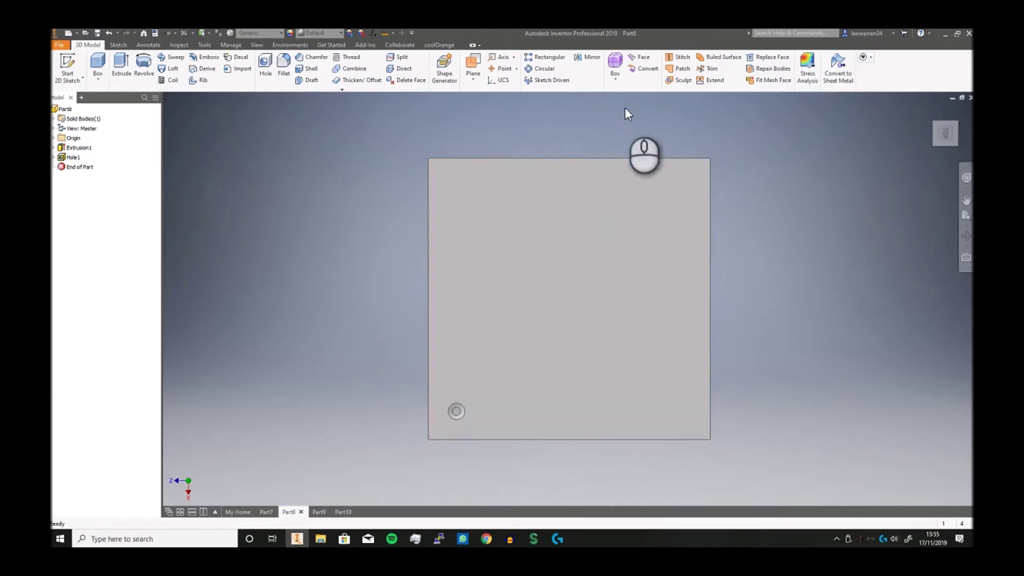
left_click(546, 57)
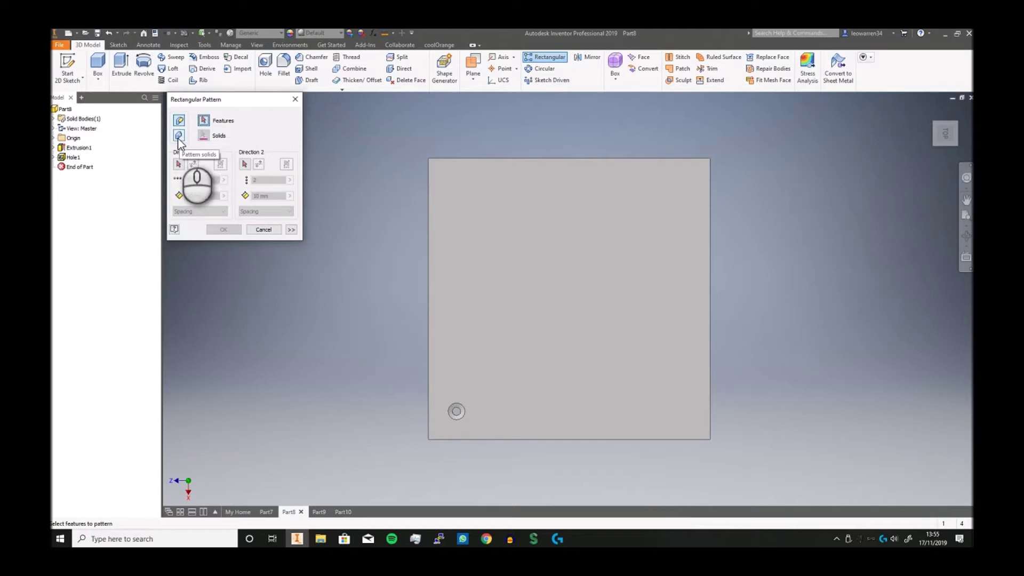
left_click(457, 413)
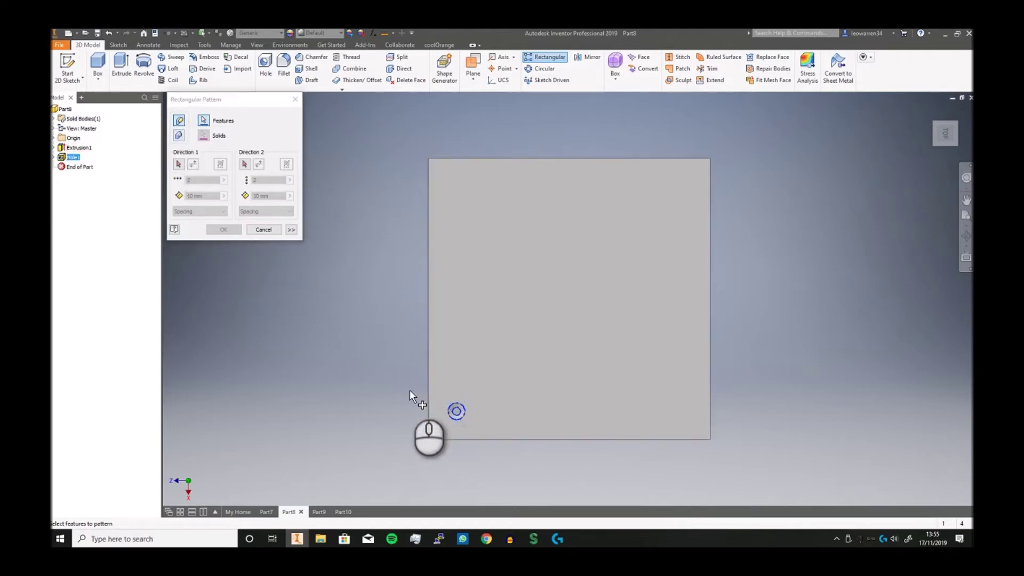
Step: Set Direction 1 to the left edge, flipped upward, and select its spacing for 80 mm
left_click(179, 163)
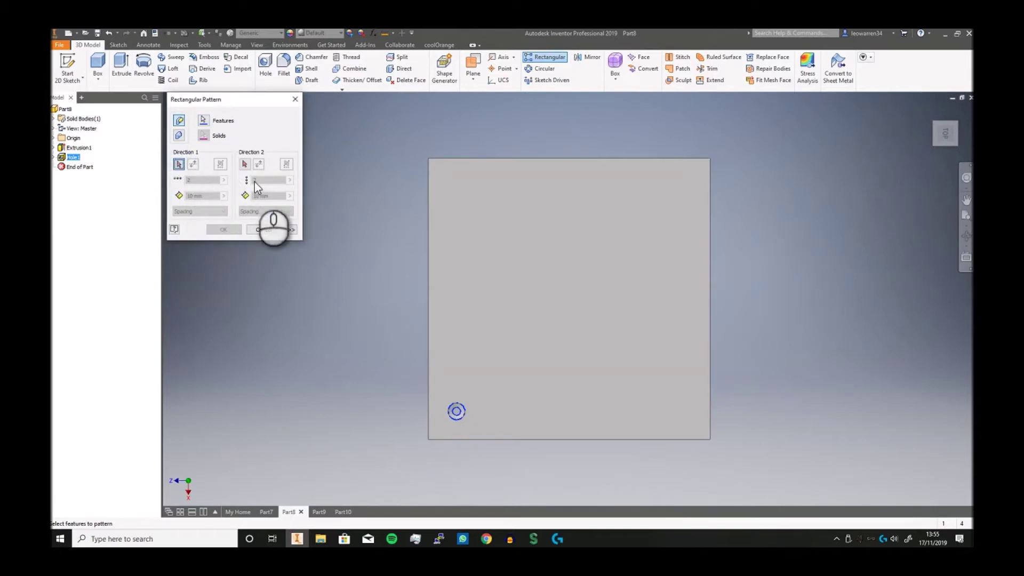
left_click(429, 261)
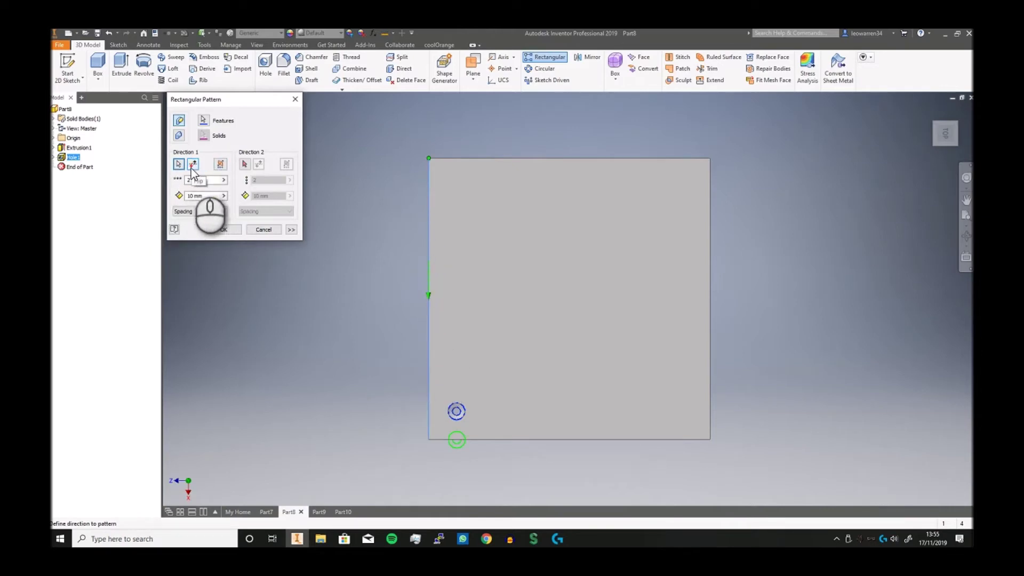
left_click(192, 166)
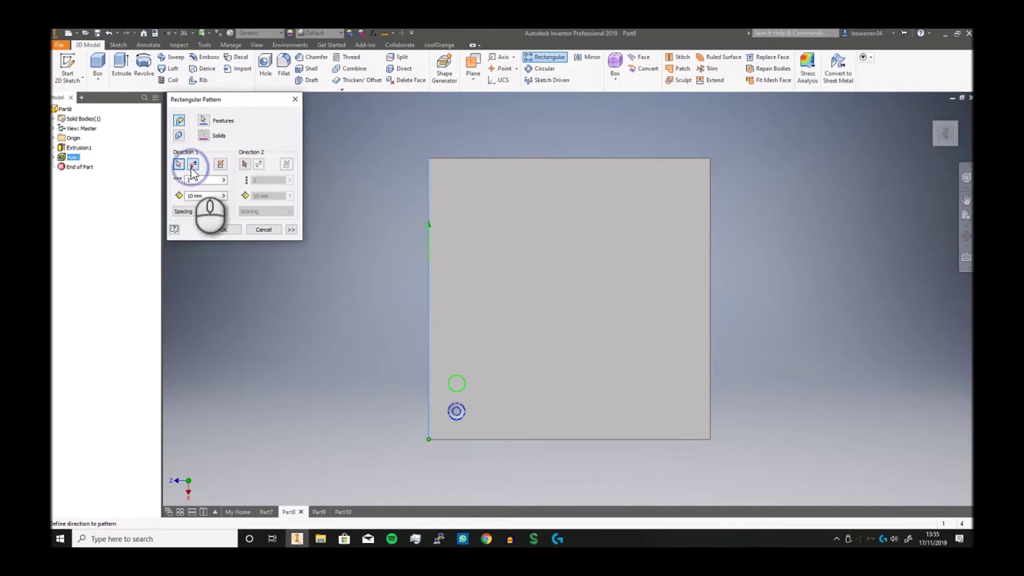
double_click(191, 195)
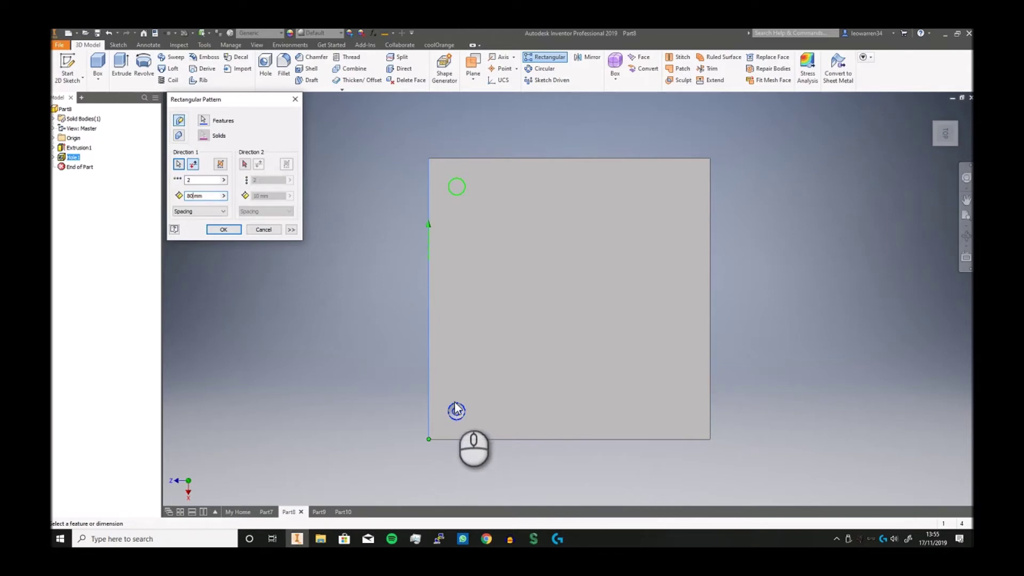
Step: Add Direction 2 along the flipped top edge at 80 mm, finish the pattern, and open Part9
left_click(245, 165)
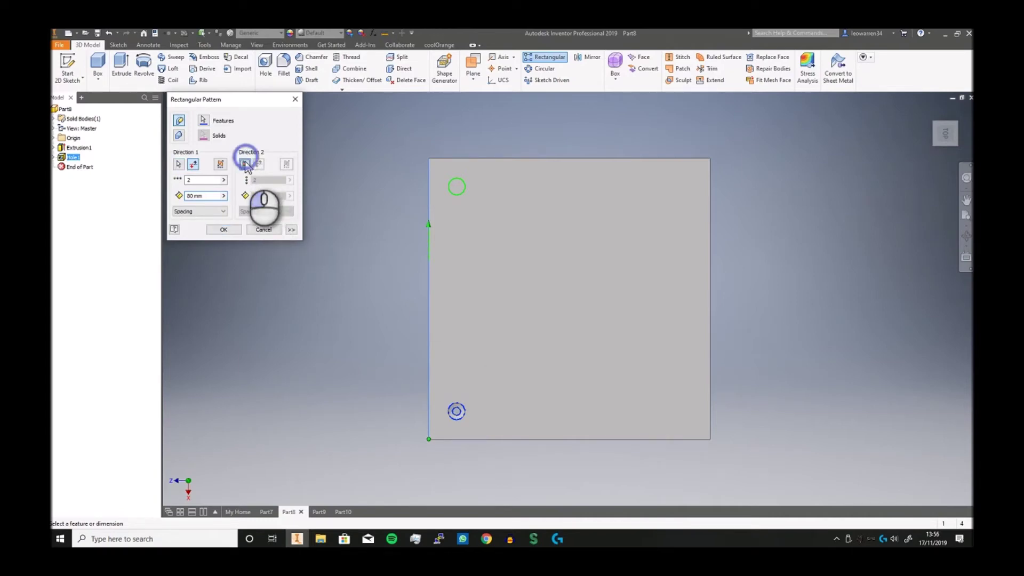
left_click(498, 159)
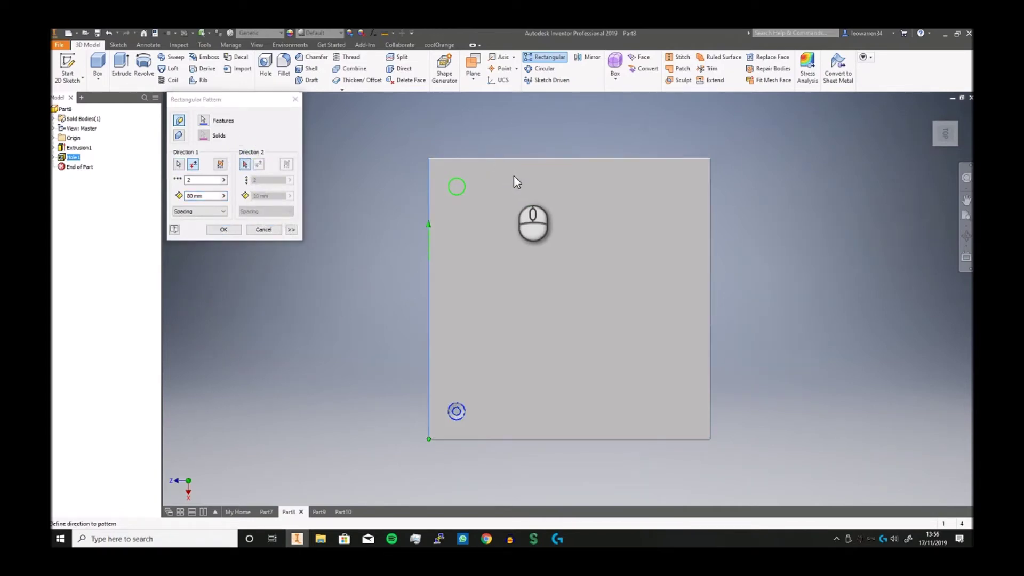
left_click(507, 159)
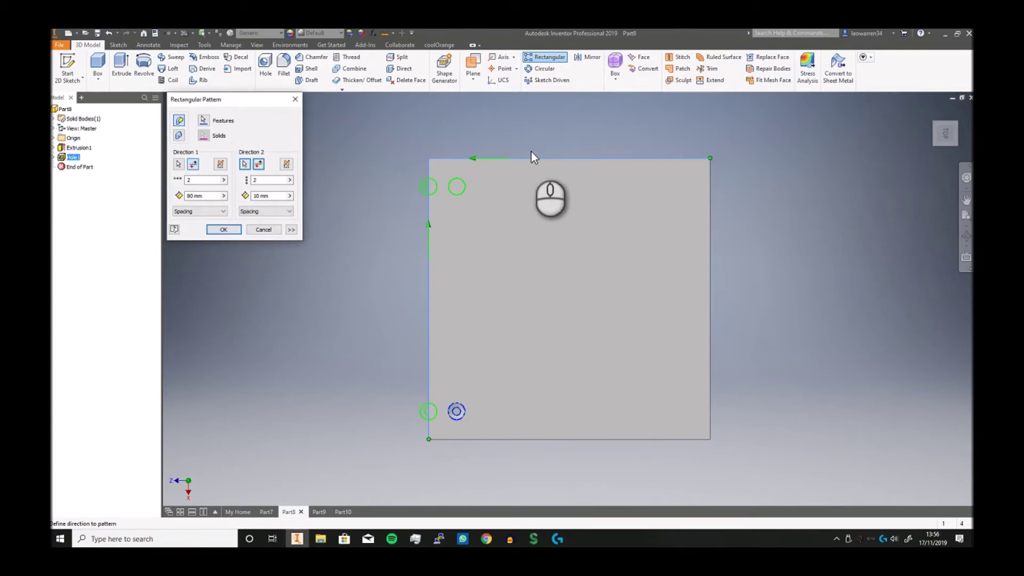
left_click(259, 164)
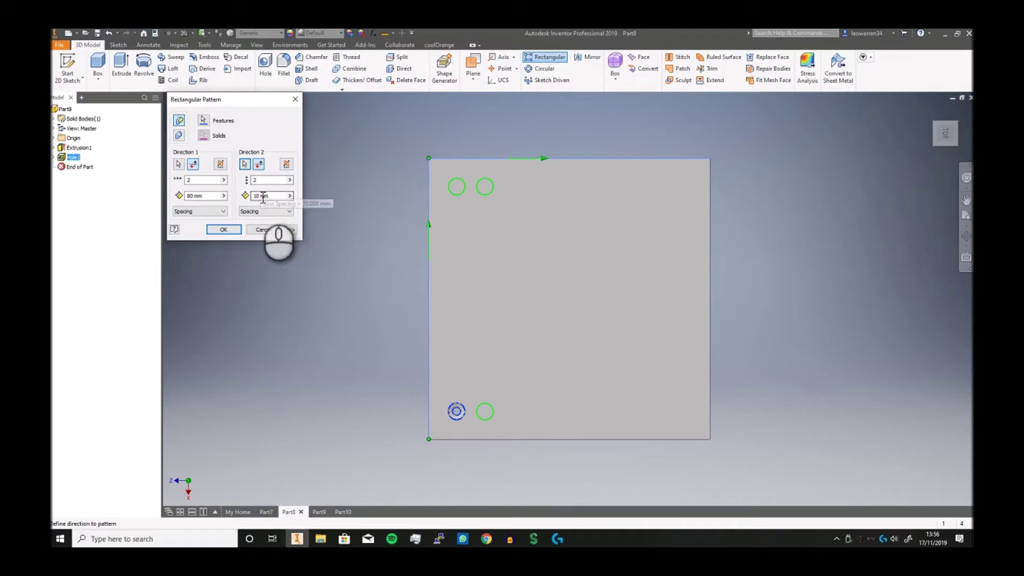
type("80")
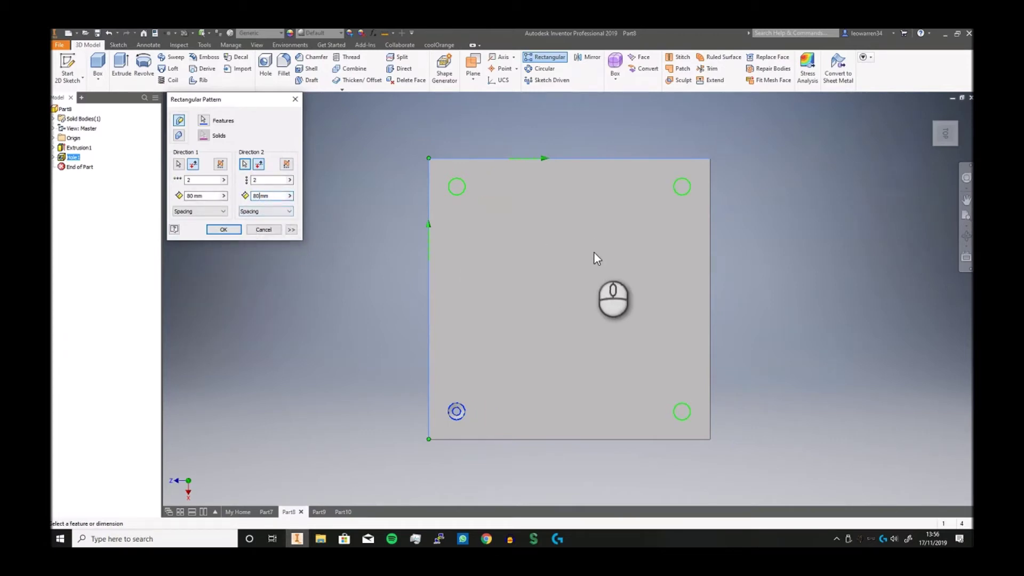
left_click(224, 229)
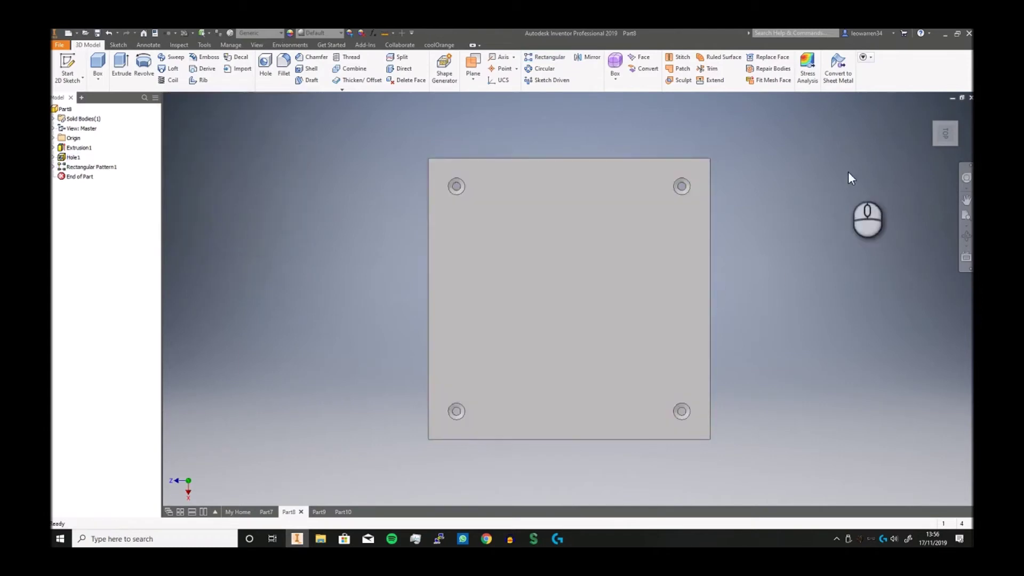
left_click_drag(941, 136, 913, 149)
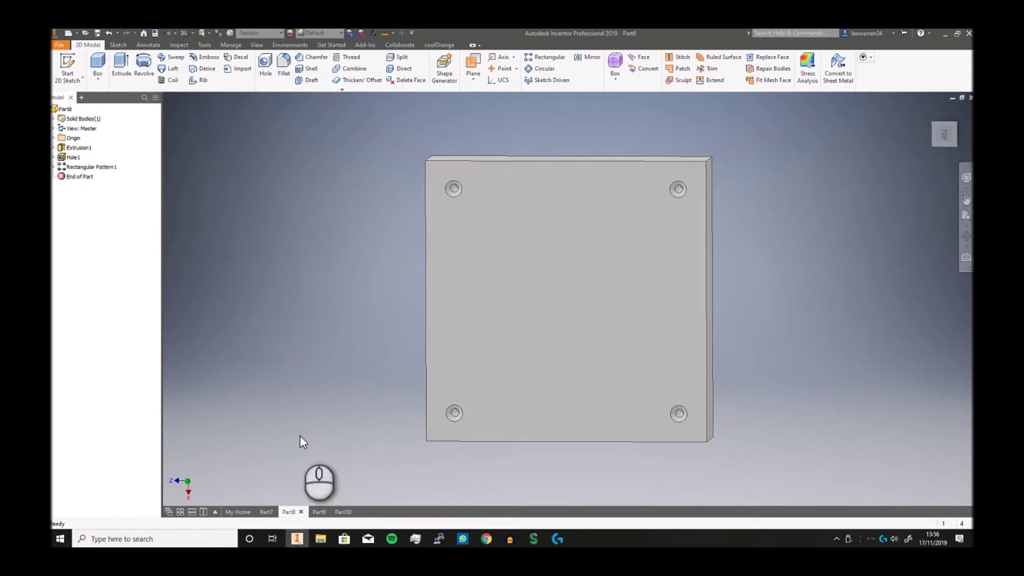
left_click(318, 512)
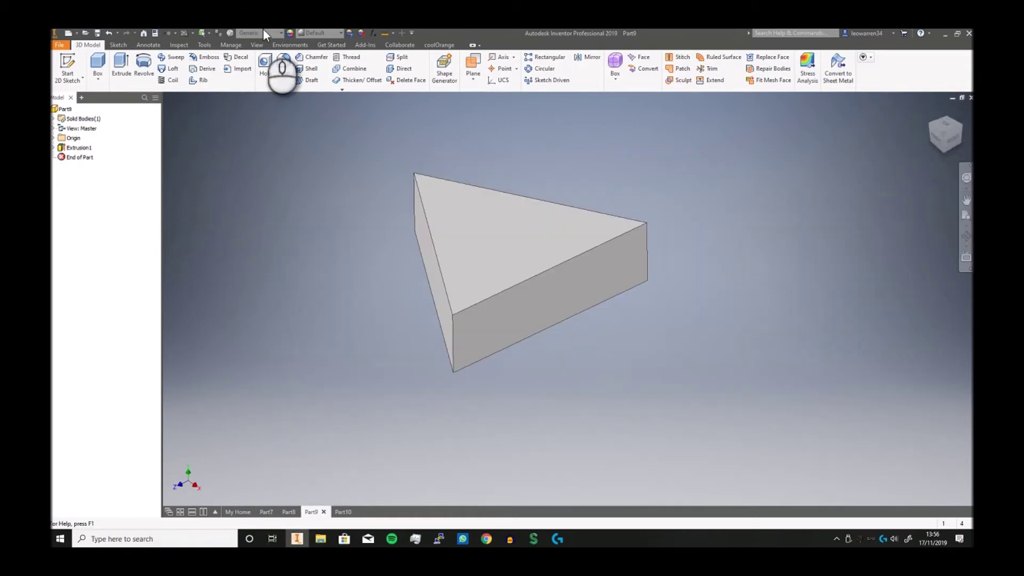
Step: Circular-pattern the triangle extrusion about its corner edge as rotation axis
left_click(945, 130)
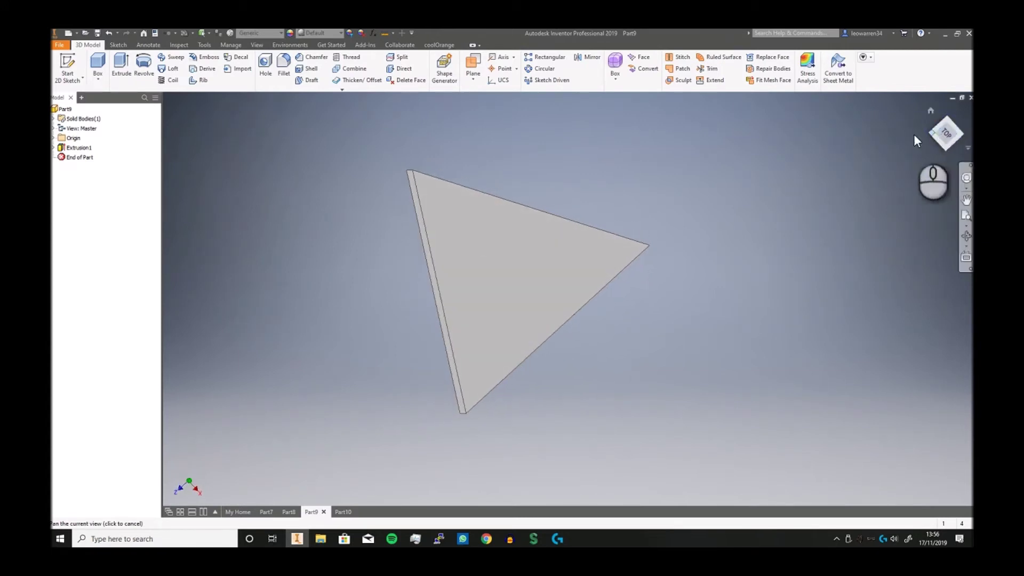
left_click(544, 69)
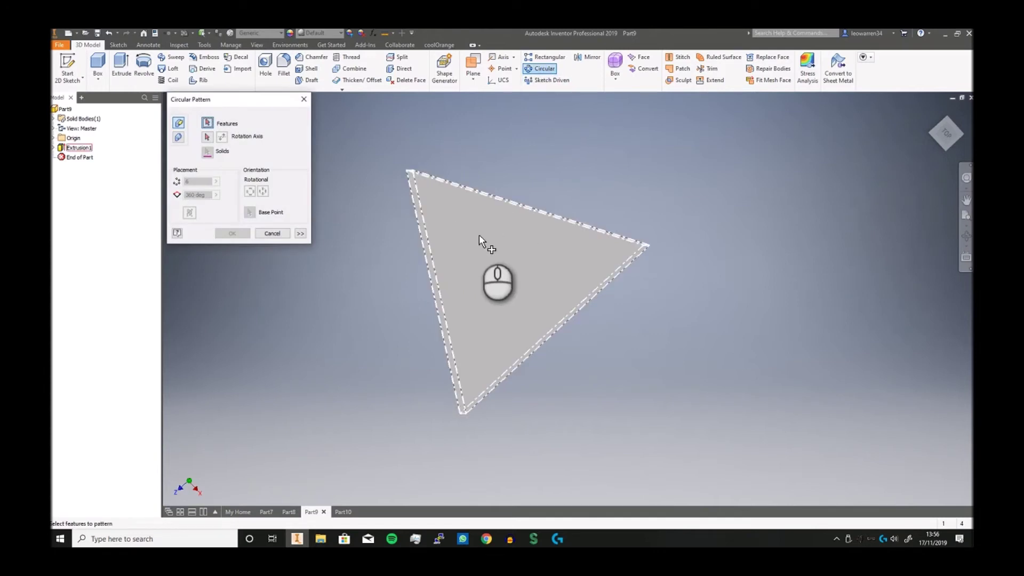
left_click(464, 229)
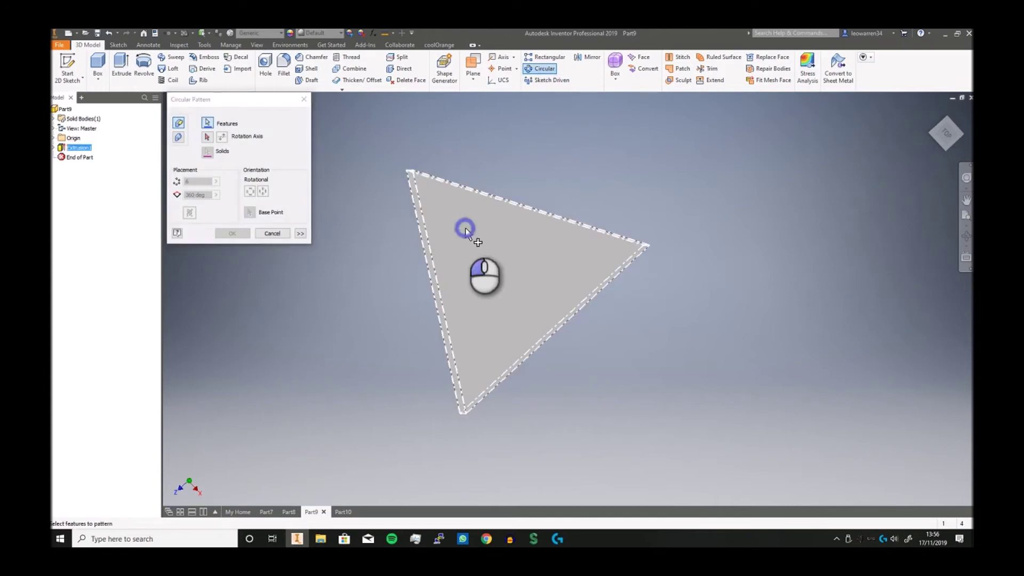
left_click(208, 138)
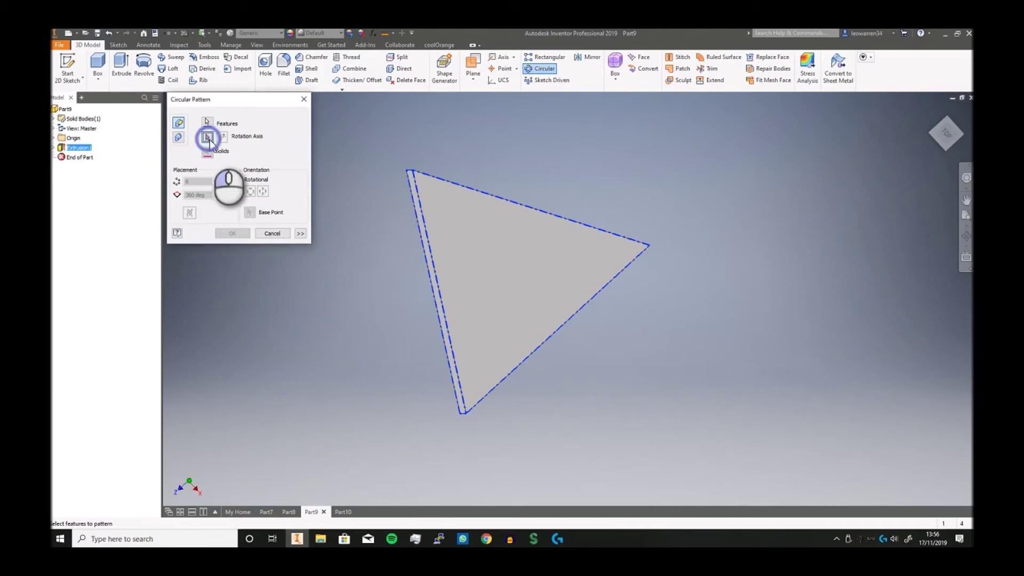
left_click(410, 169)
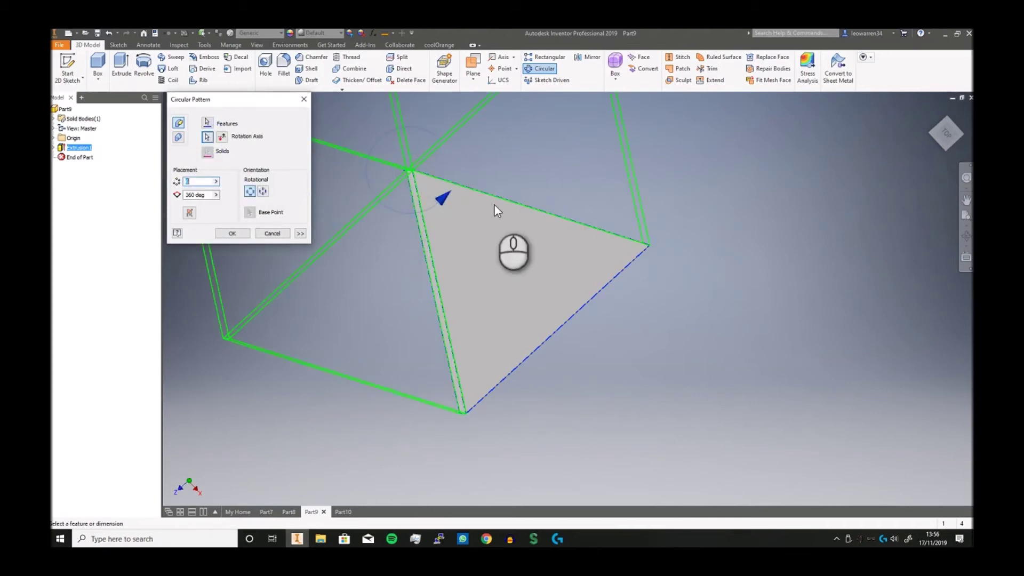
scroll(660, 288, "down", 5)
middle_click_drag(686, 361, 449, 362)
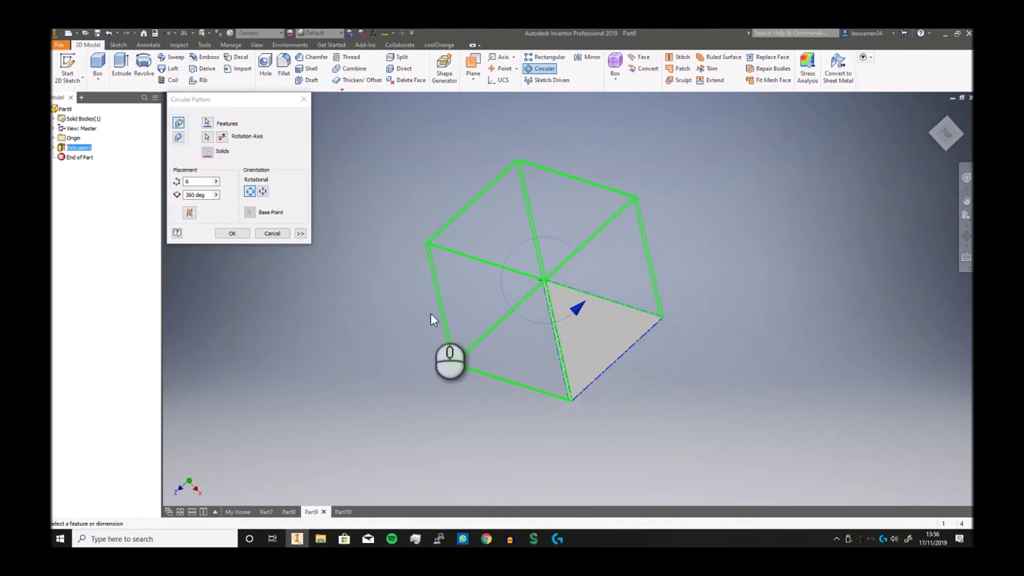
Step: Create the 6-copy, 360 deg hexagon, view it from the top, then undo it
left_click(206, 197)
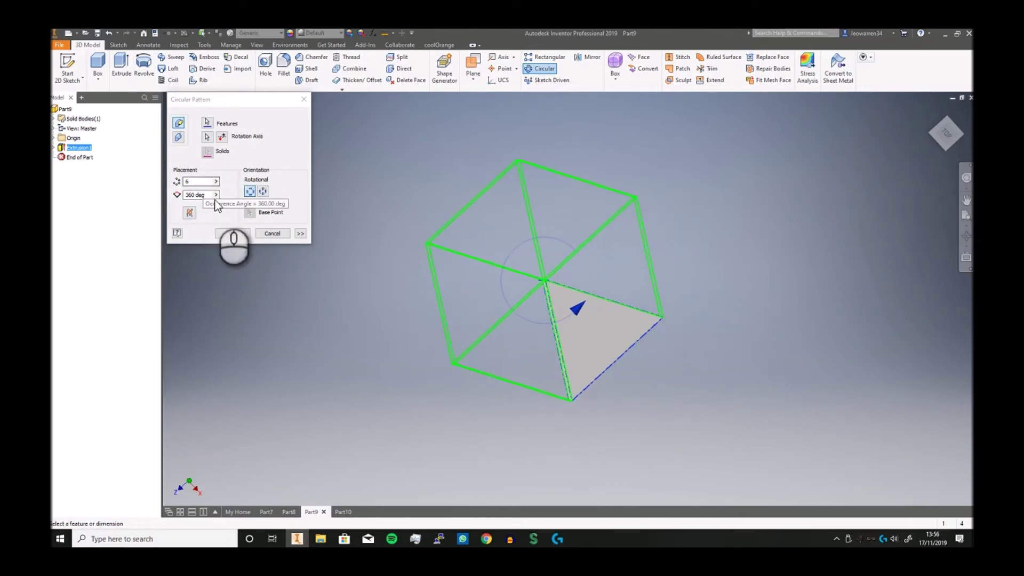
left_click(234, 234)
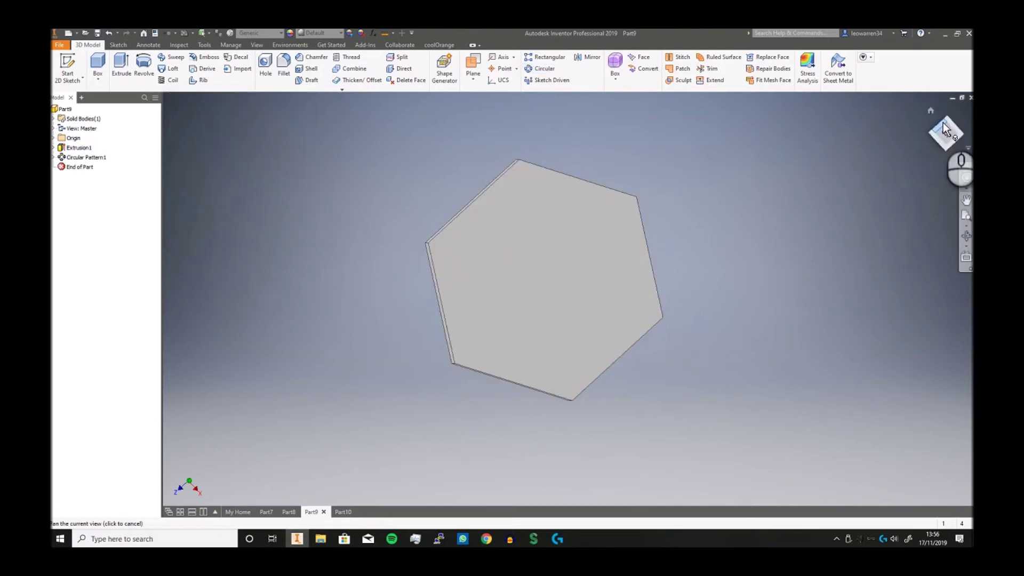
left_click(949, 131)
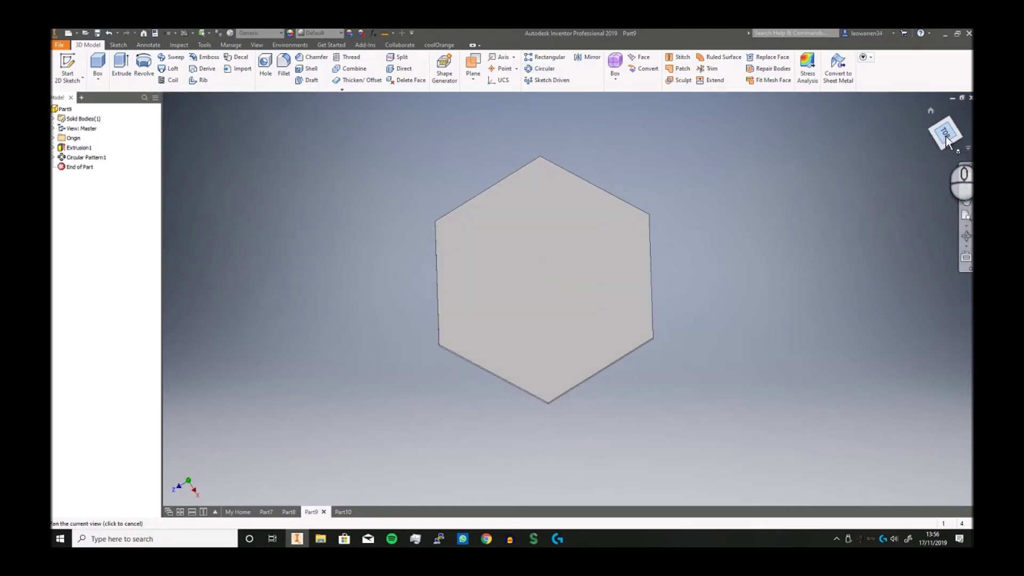
key("ctrl+z")
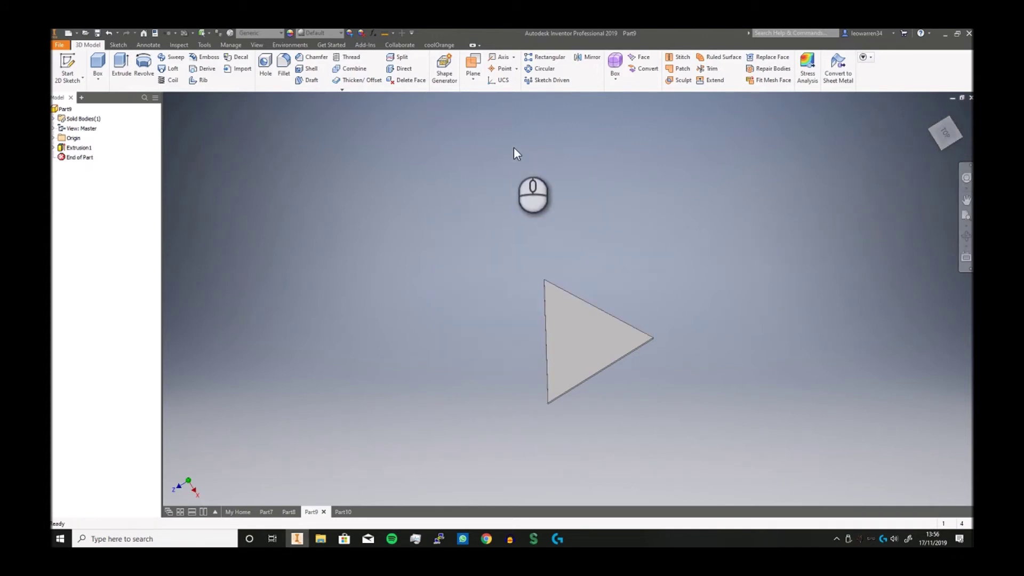
Step: Mirror Extrusion1 about the triangle's top face into a parallelogram, viewed from the top
left_click(585, 61)
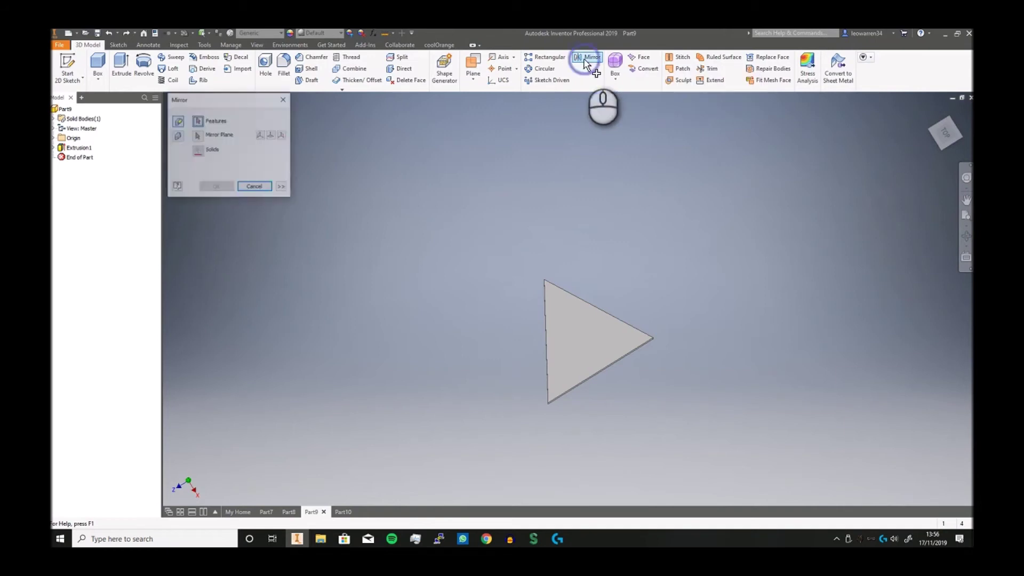
left_click(568, 344)
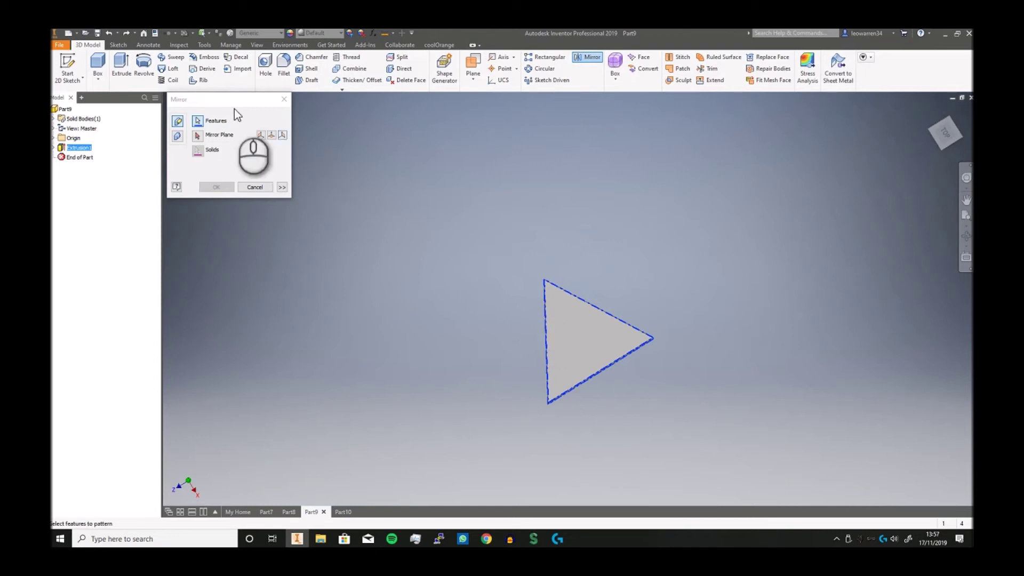
left_click(193, 138)
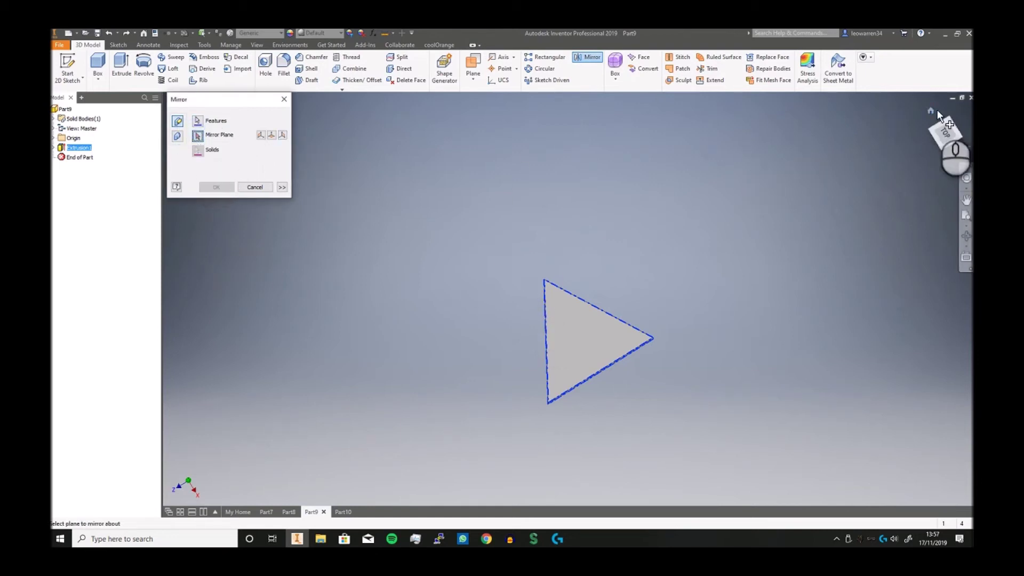
left_click(926, 144)
left_click_drag(927, 144, 661, 293)
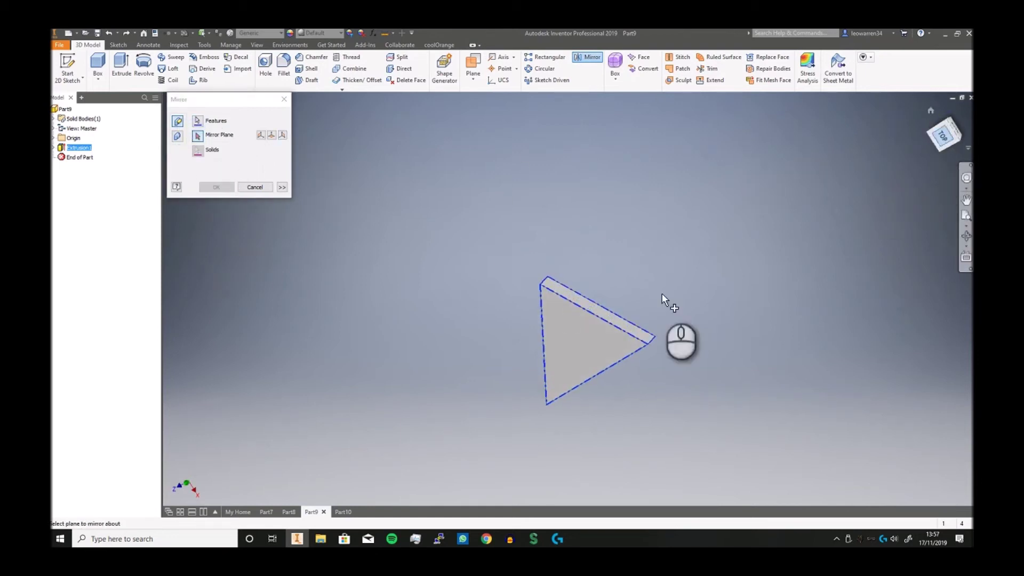
left_click(564, 290)
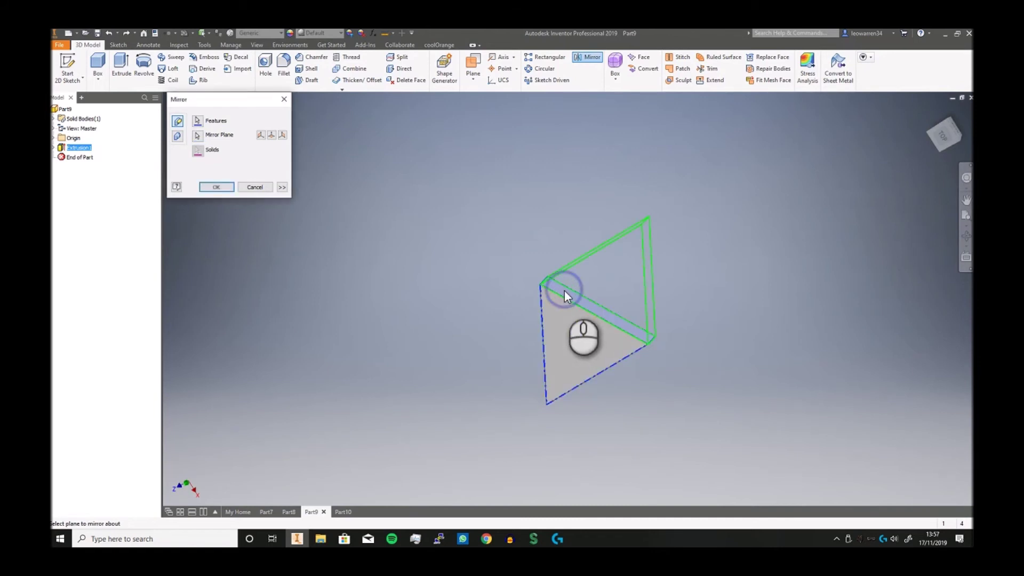
left_click(214, 188)
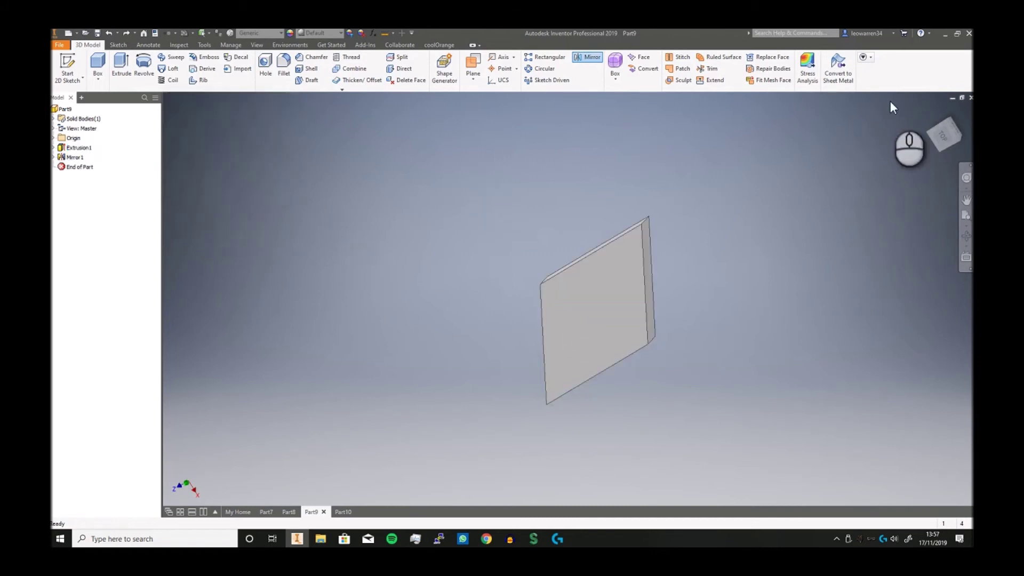
left_click(943, 136)
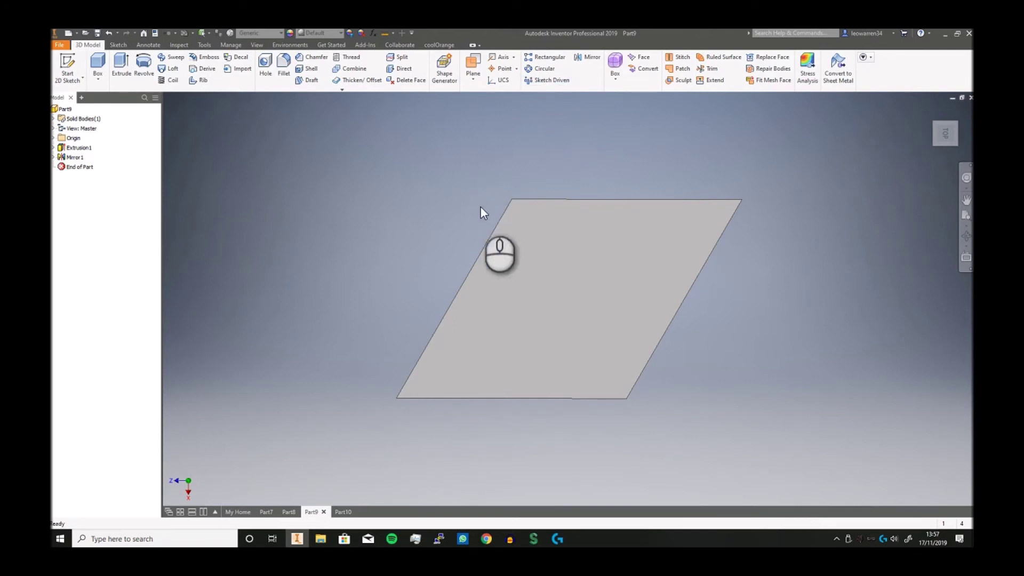
Step: Open Part7 and frame its sketch showing the 10, 20, 40 and 80 point gaps
left_click(265, 512)
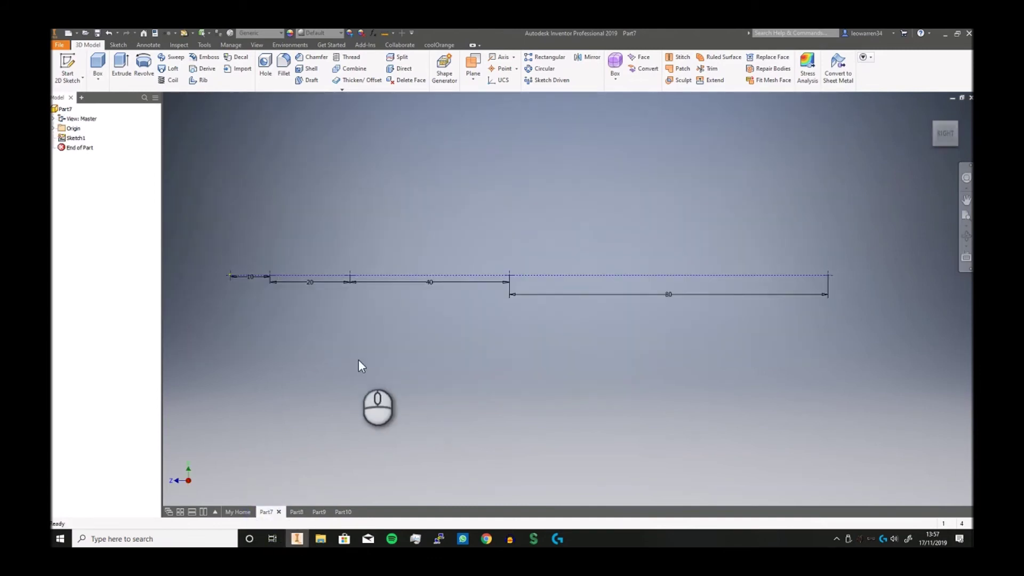
middle_click_drag(325, 383, 384, 386)
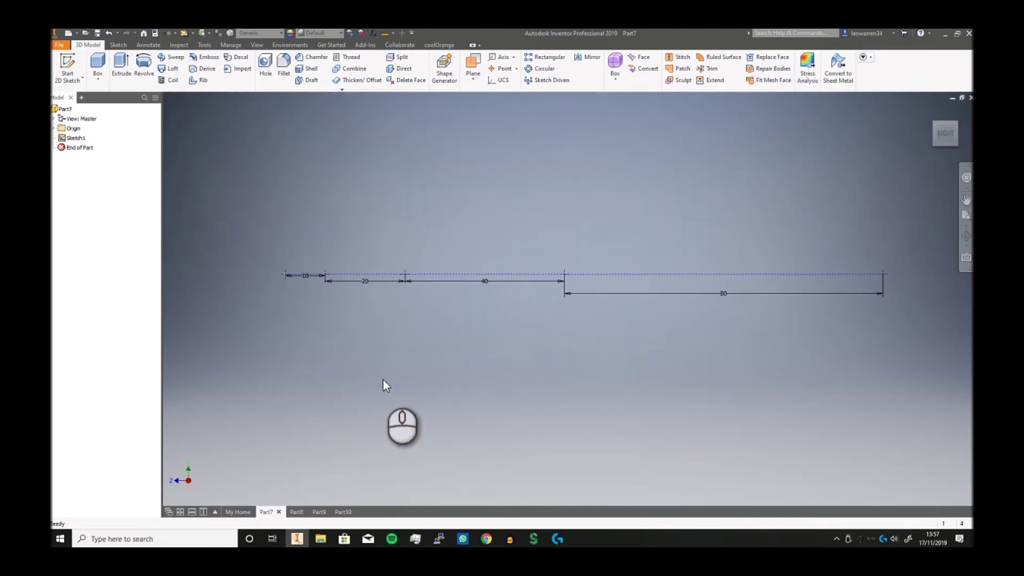
scroll(304, 333, "down", 5)
scroll(301, 322, "up", 5)
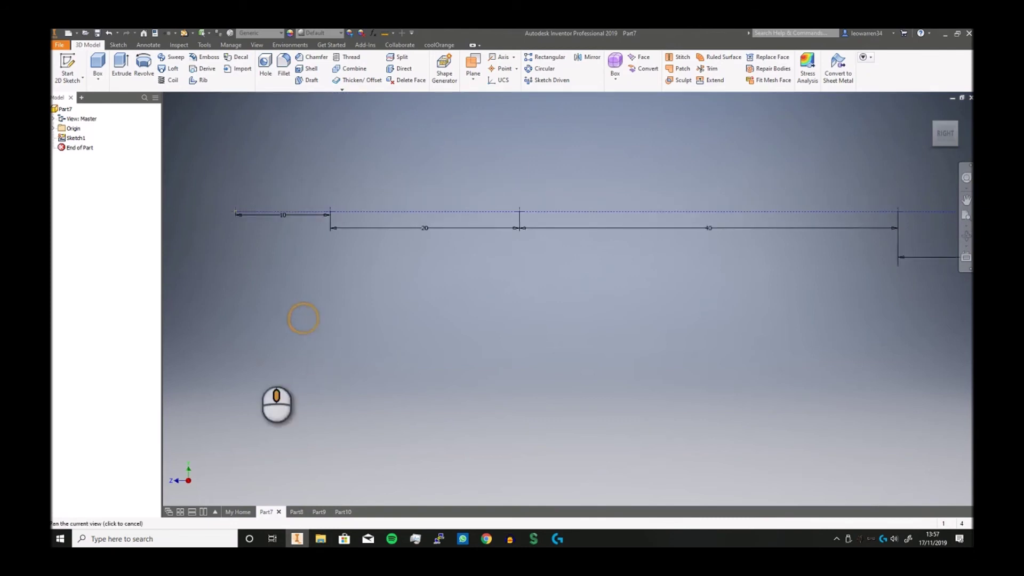
mouse_move(299, 315)
middle_mouse_down()
mouse_move(270, 362)
mouse_move(397, 347)
middle_mouse_up()
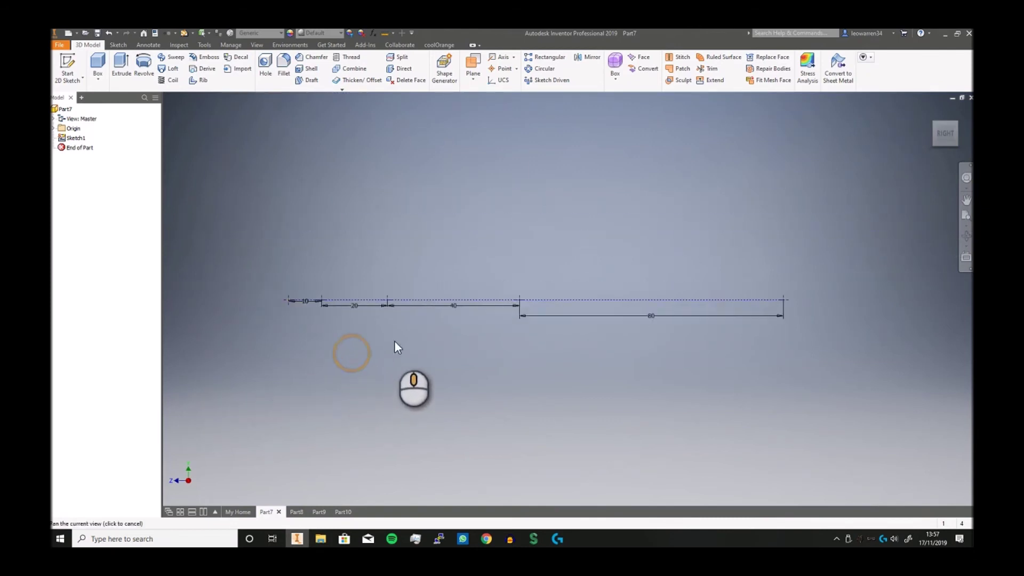
left_click(433, 306)
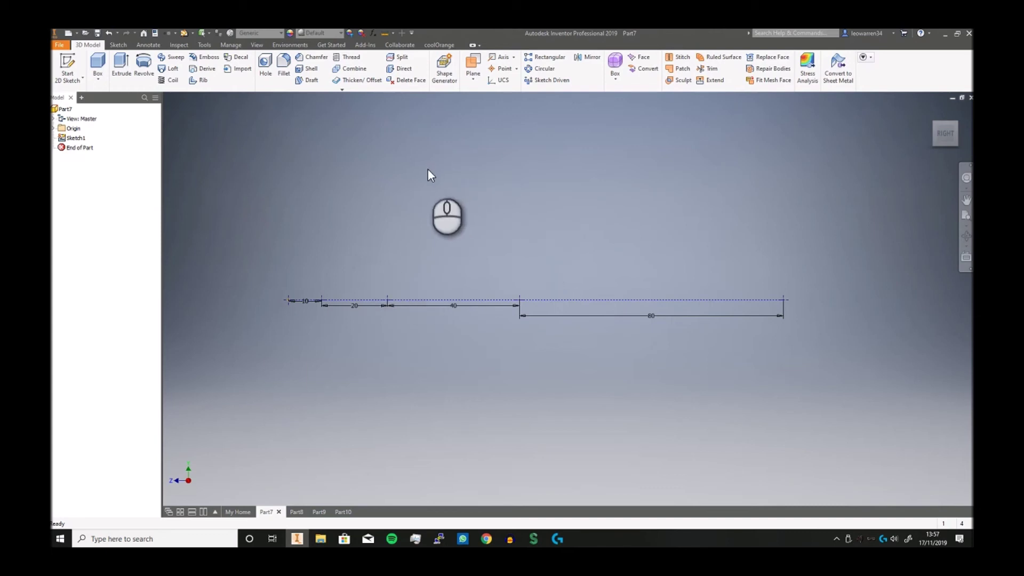
scroll(285, 318, "down", 2)
scroll(285, 318, "down", 2)
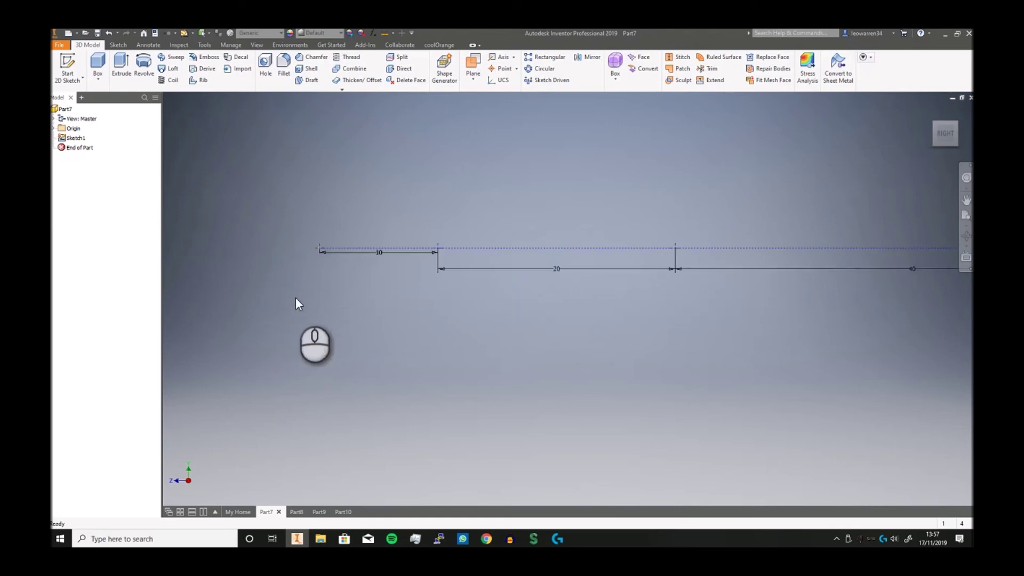
left_click(97, 79)
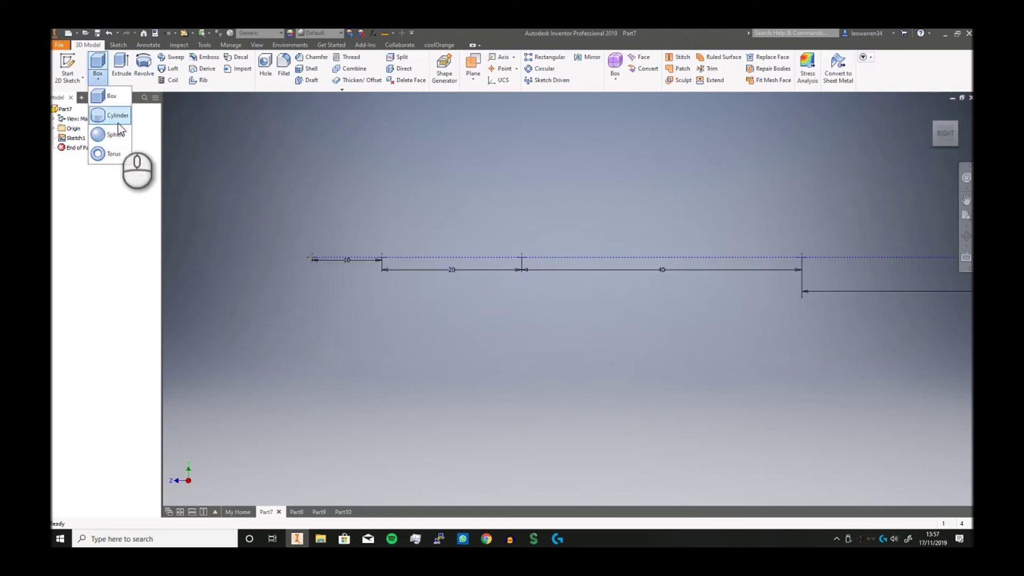
Step: Create a small Sphere primitive on the XY plane centred at the sketch origin
left_click(110, 135)
left_click(548, 275)
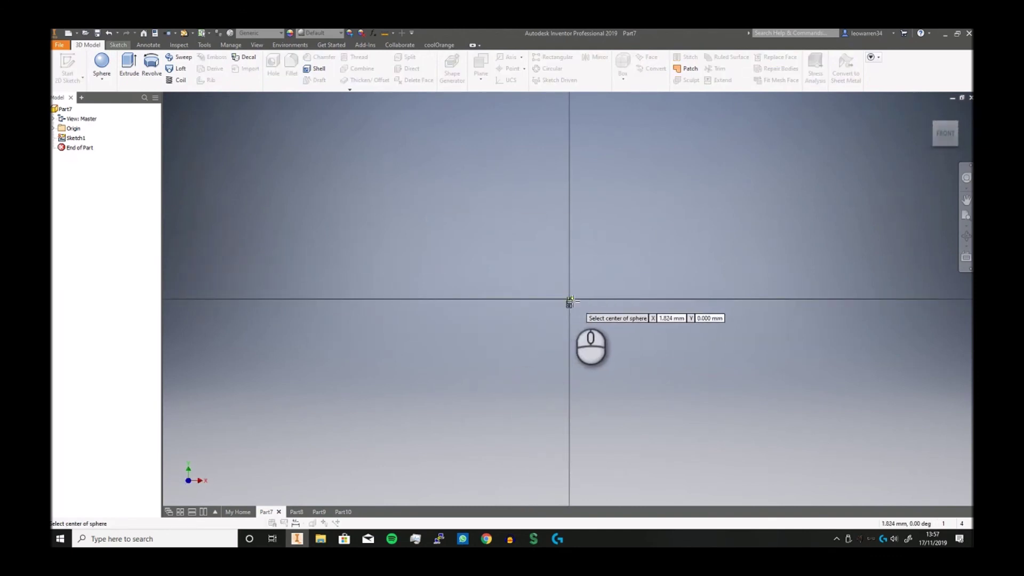
left_click(569, 299)
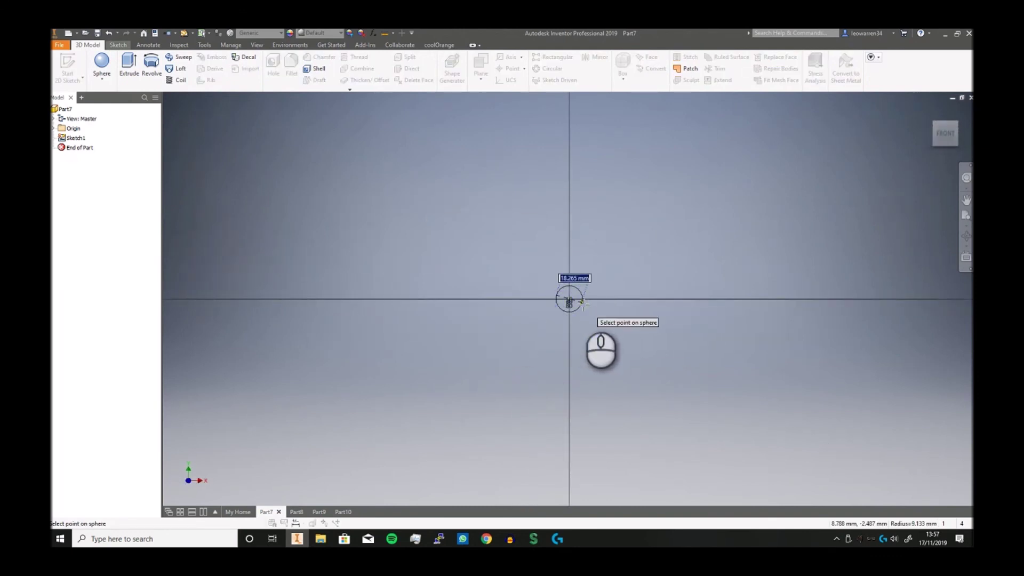
left_click(583, 303)
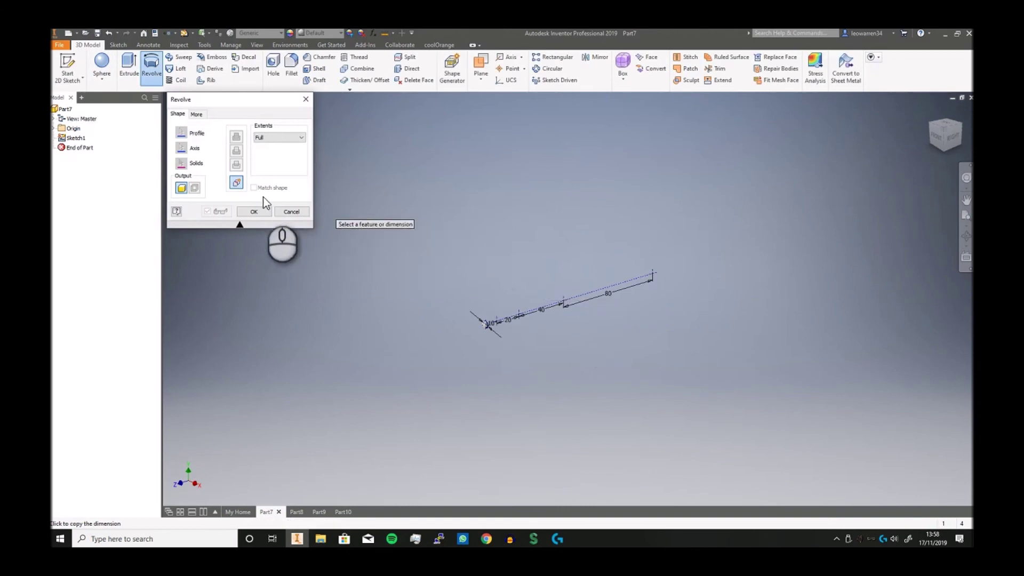
left_click(254, 211)
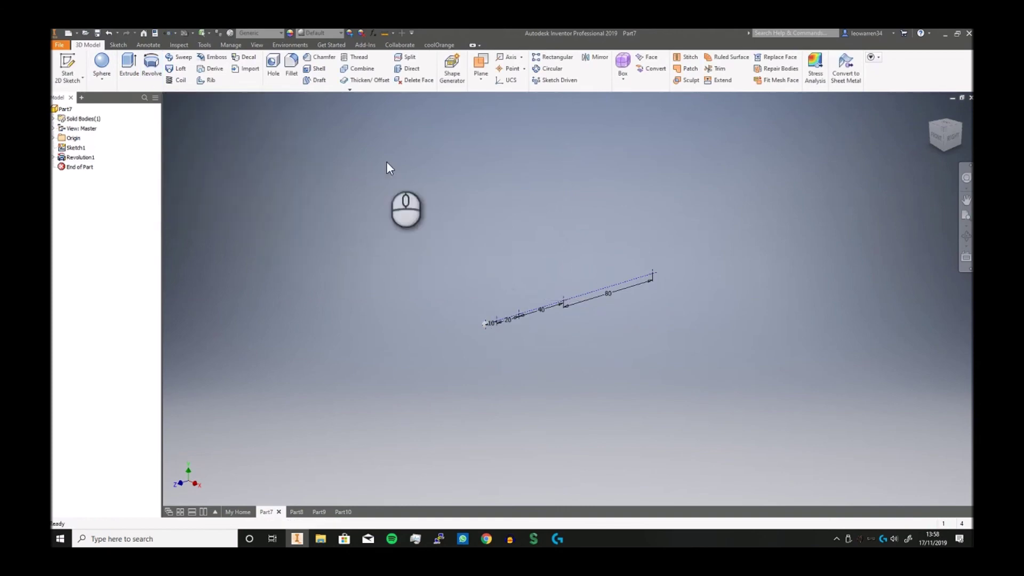
Step: Sketch-drive a pattern of Revolution1 onto all five Sketch1 points, checked from the Right view
left_click(553, 81)
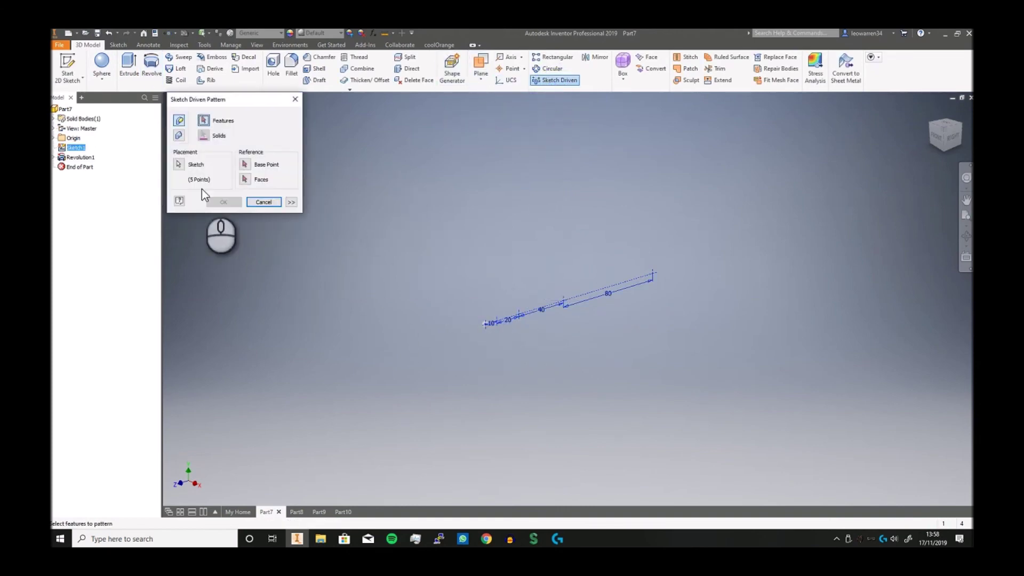
left_click(488, 324)
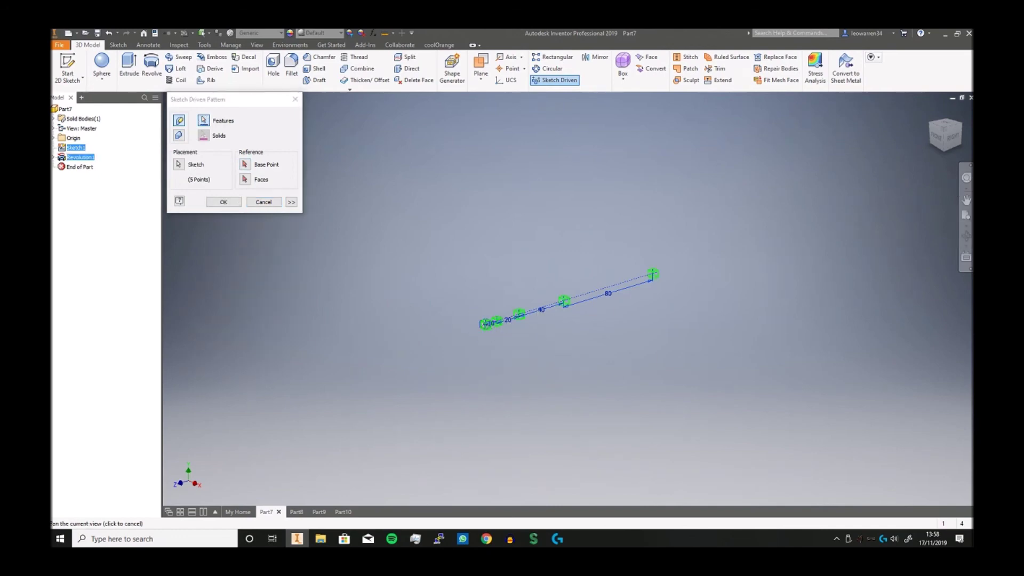
left_click(949, 144)
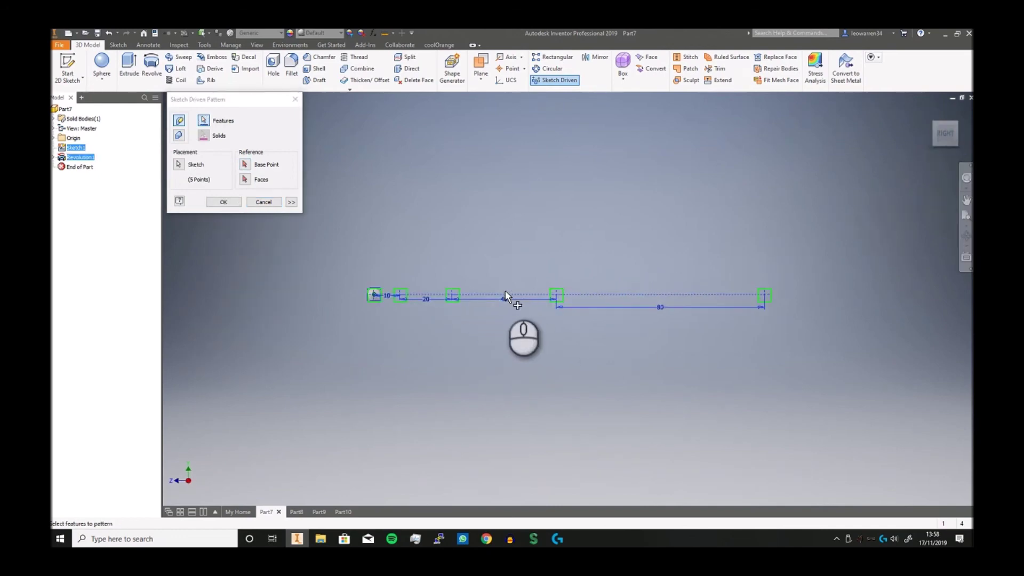
left_click(214, 202)
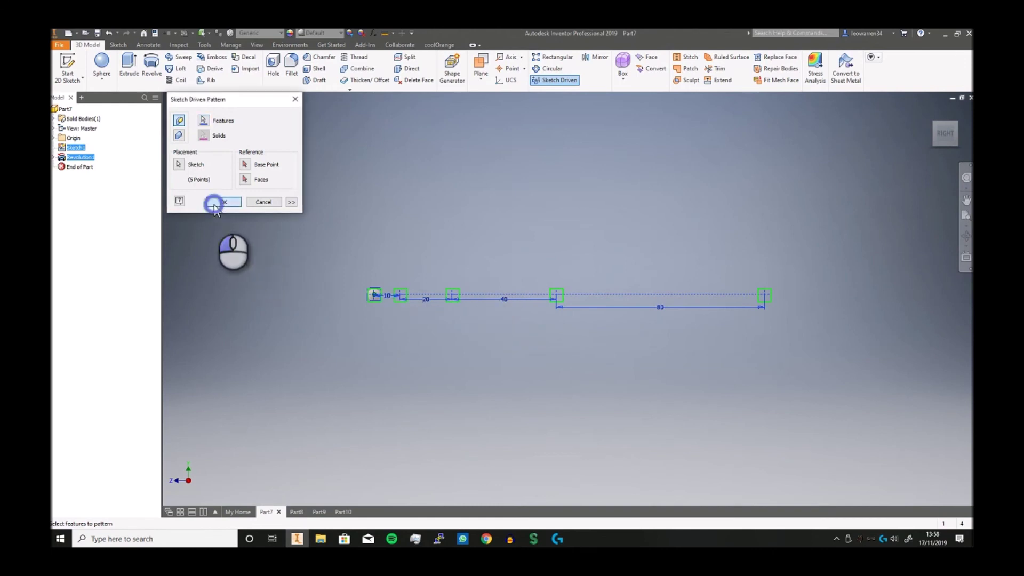